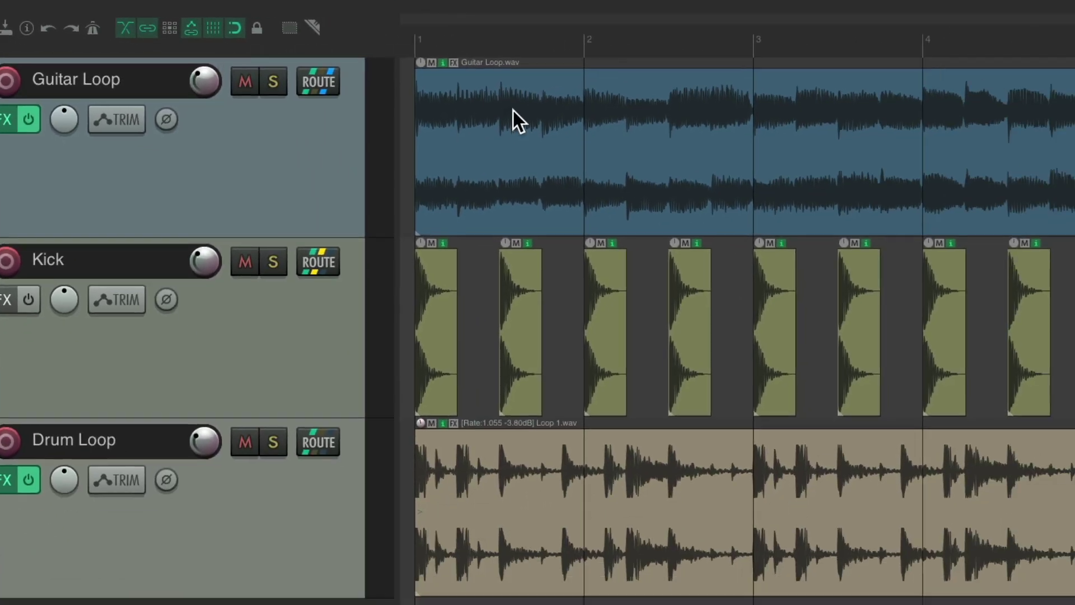
- Slide the Guitar Loop item along the bar grid, then deselect it
click(496, 113)
mouse_move(492, 112)
mouse_down()
mouse_move(655, 108)
mouse_move(507, 118)
mouse_up()
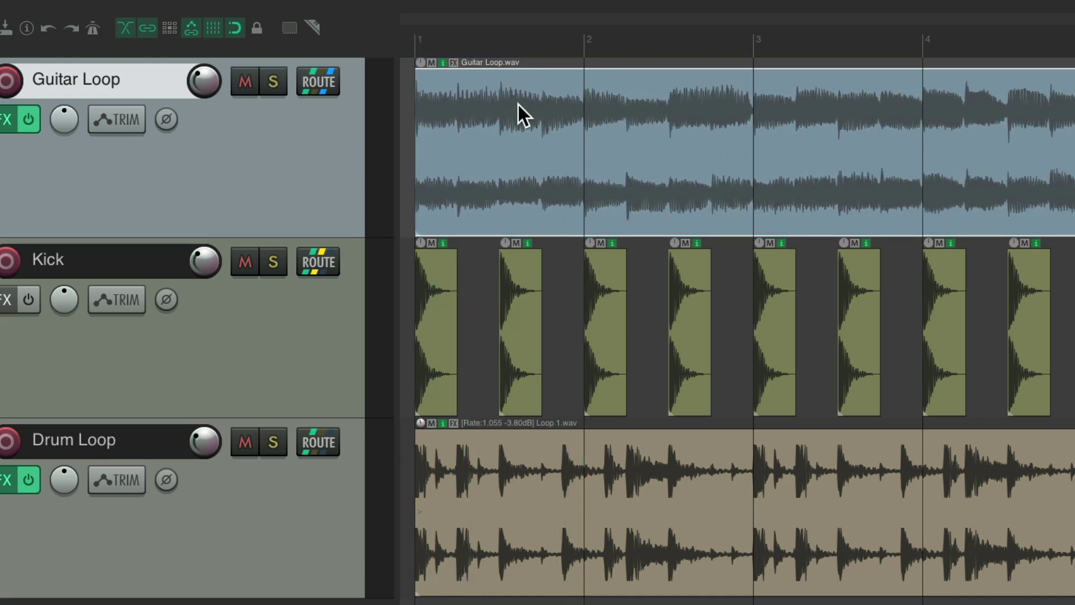
key(Escape)
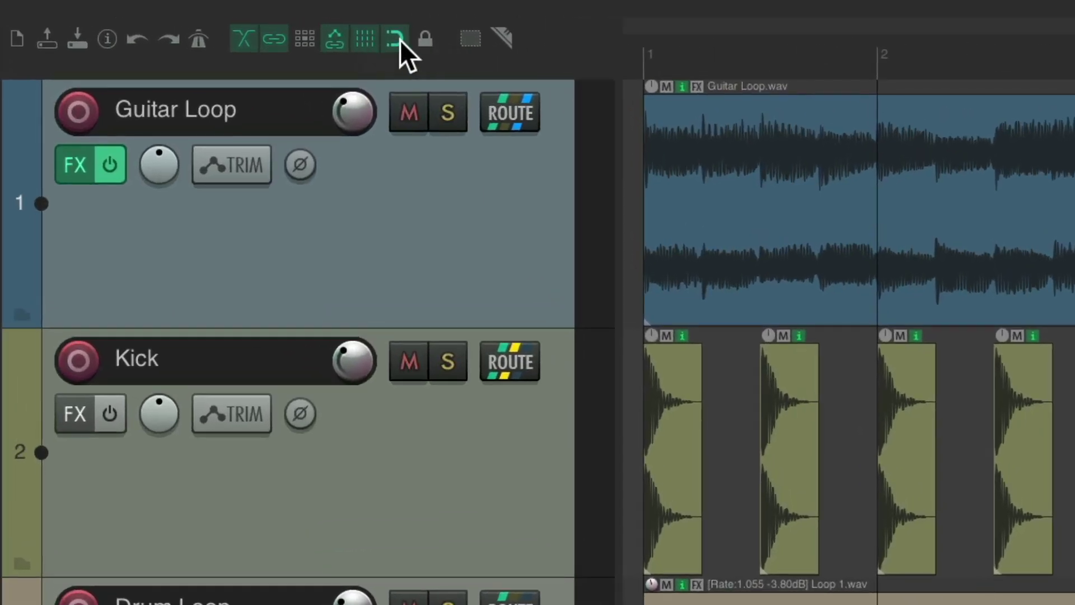
- Set the grid line spacing to 1/2 and test half-bar snapping on the Guitar Loop item
right_click(395, 42)
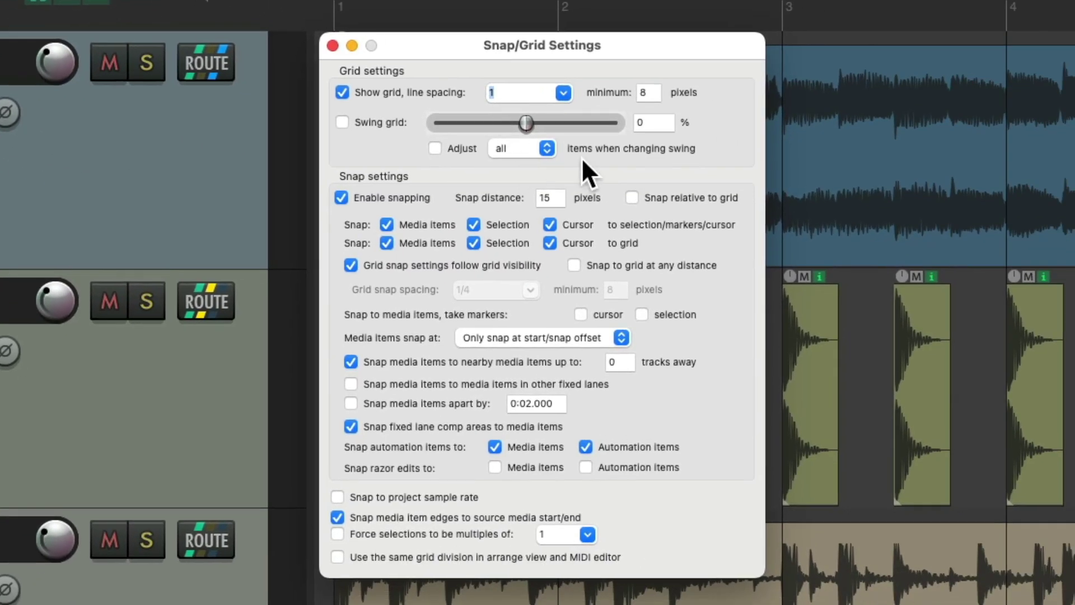
click(562, 93)
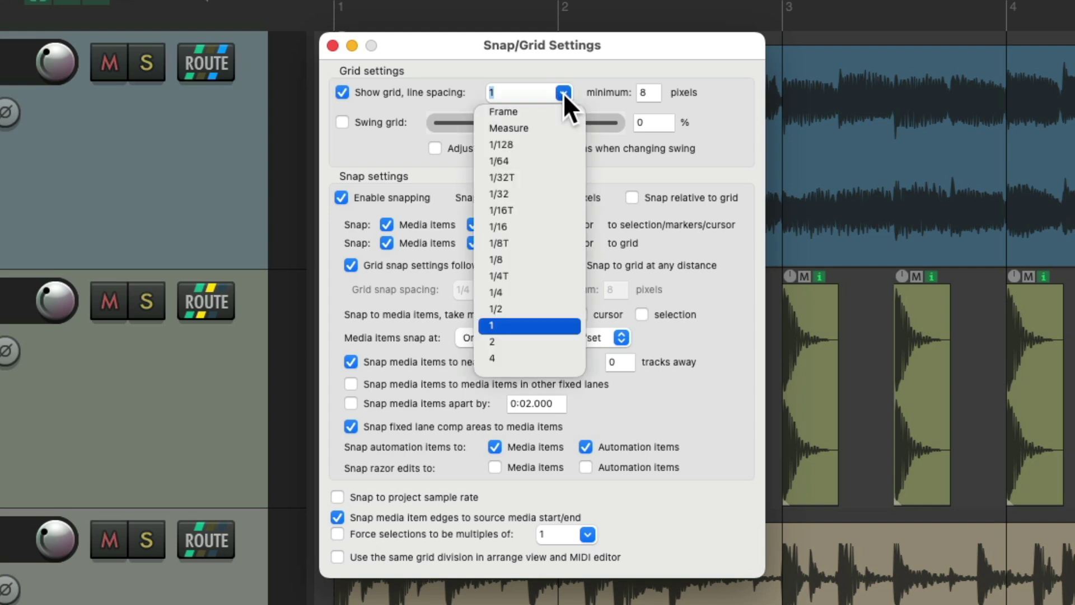
click(526, 310)
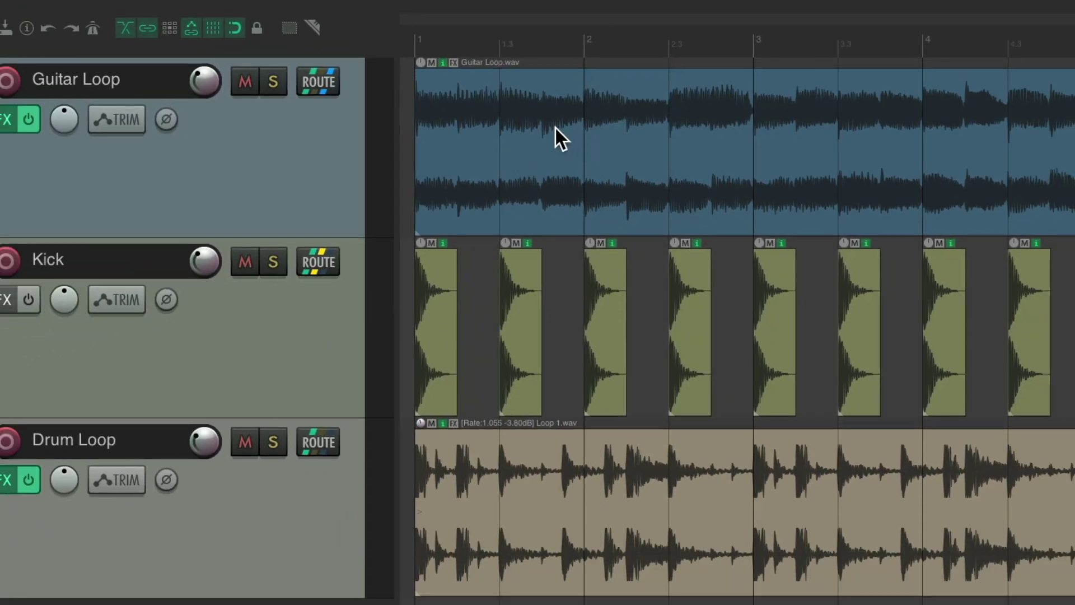
mouse_move(556, 128)
mouse_down()
mouse_move(716, 121)
mouse_move(563, 124)
mouse_up()
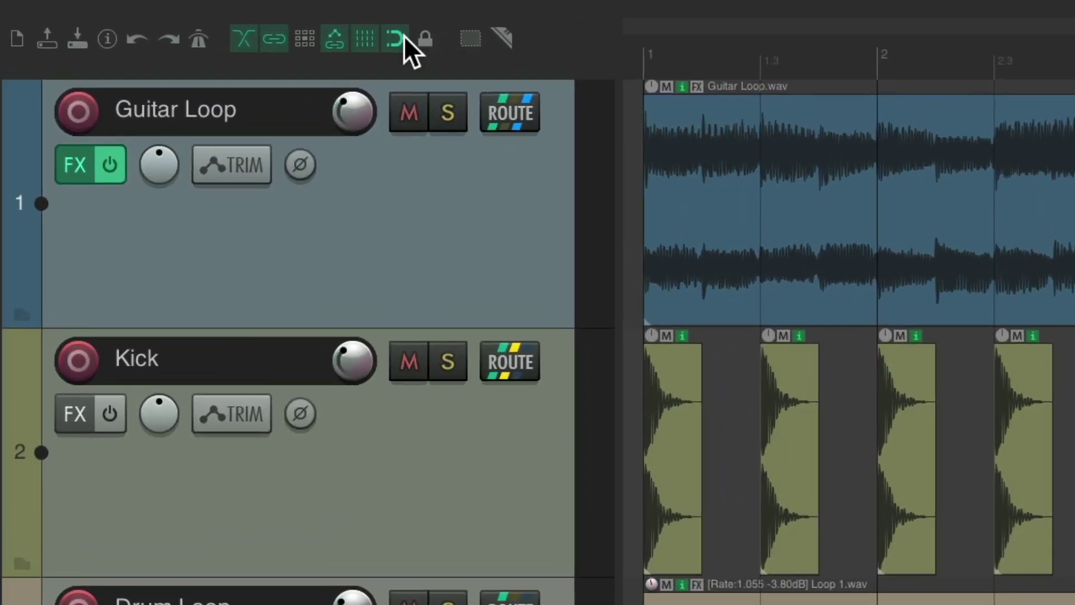
- Change the grid spacing to 1/4 and move the Guitar Loop item one quarter-grid step later
right_click(405, 36)
click(562, 93)
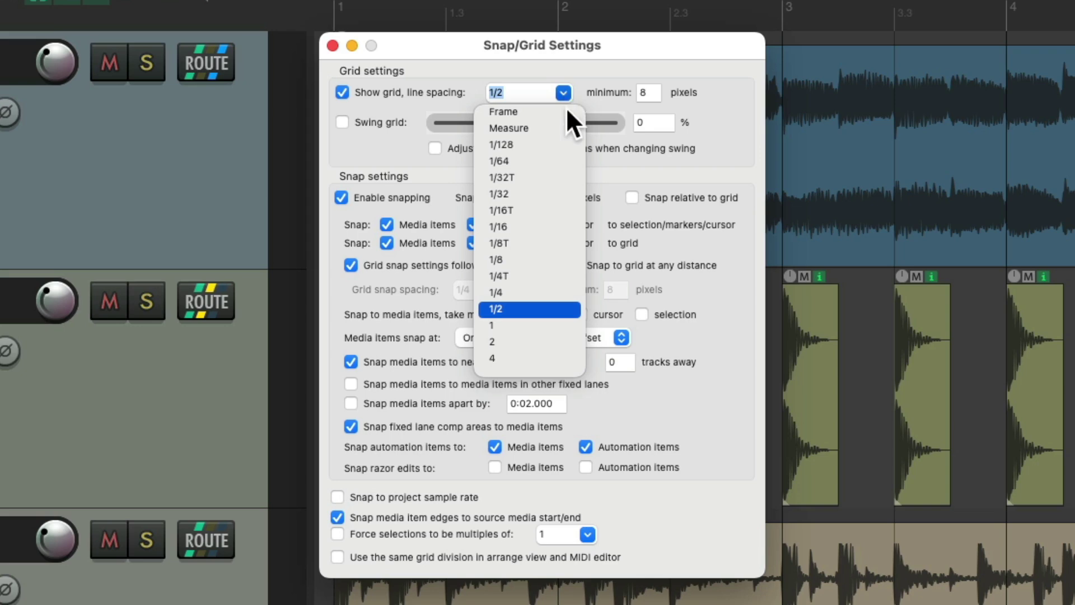
click(542, 289)
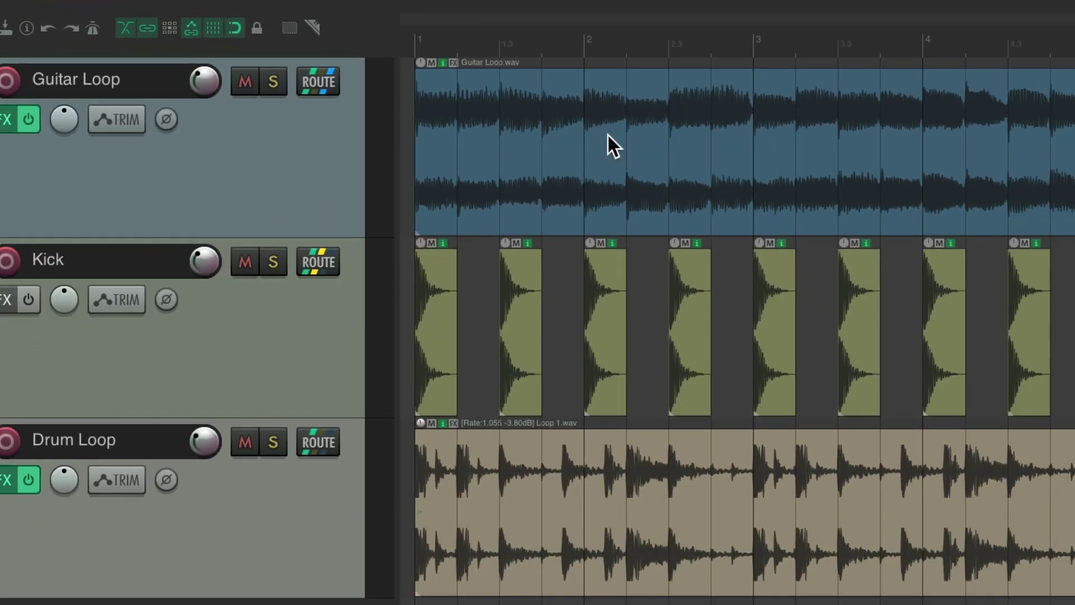
mouse_move(542, 129)
mouse_down()
mouse_move(609, 118)
mouse_move(539, 119)
mouse_up()
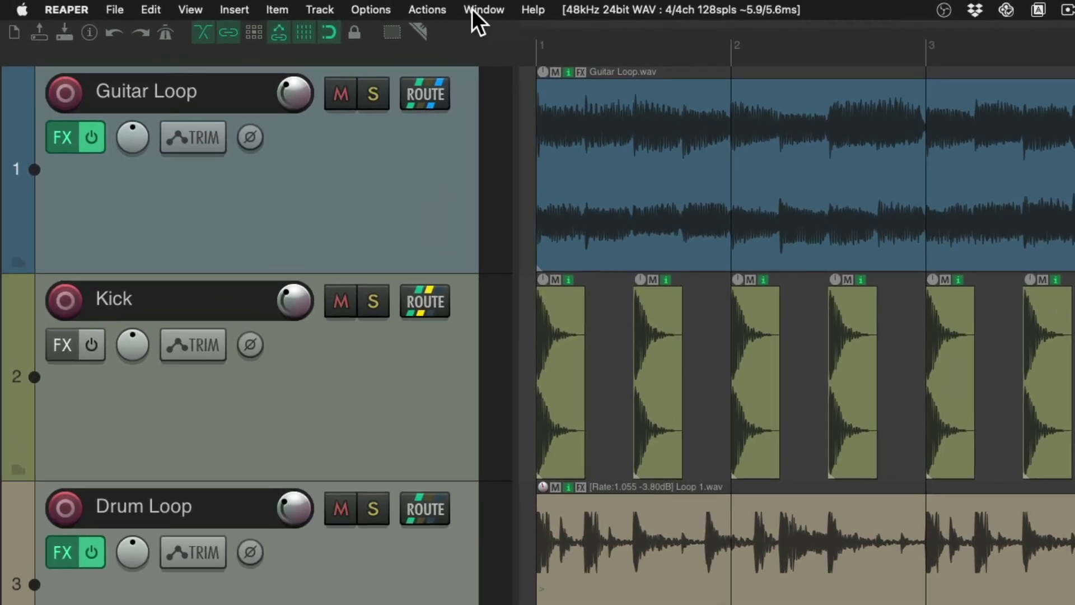
- Filter the action list by 'grid' and select Grid: Adjust by 1/2 and Grid: Adjust by 2
click(319, 10)
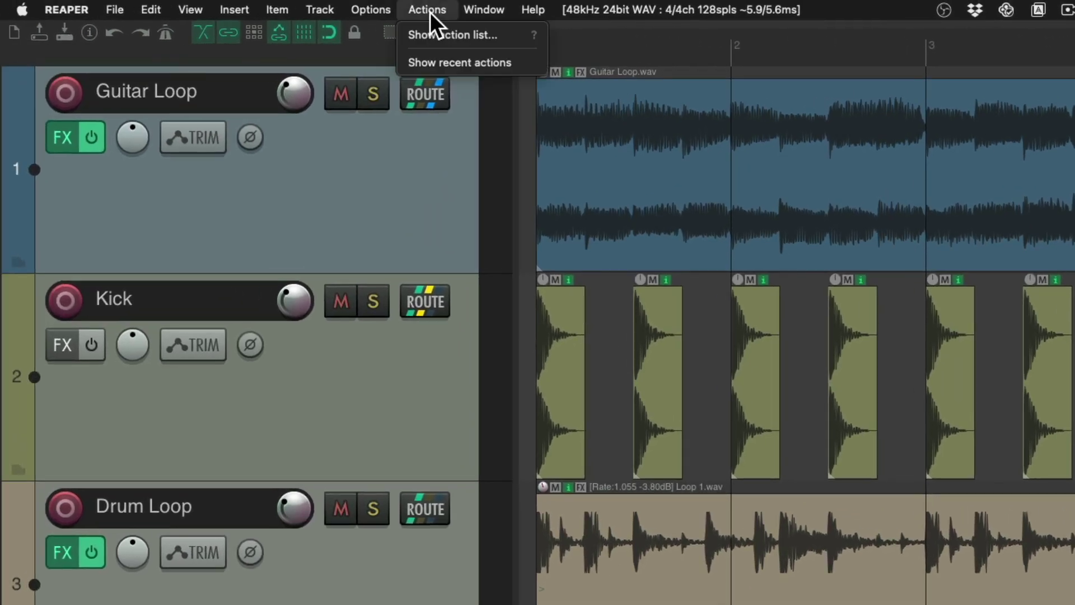
click(410, 34)
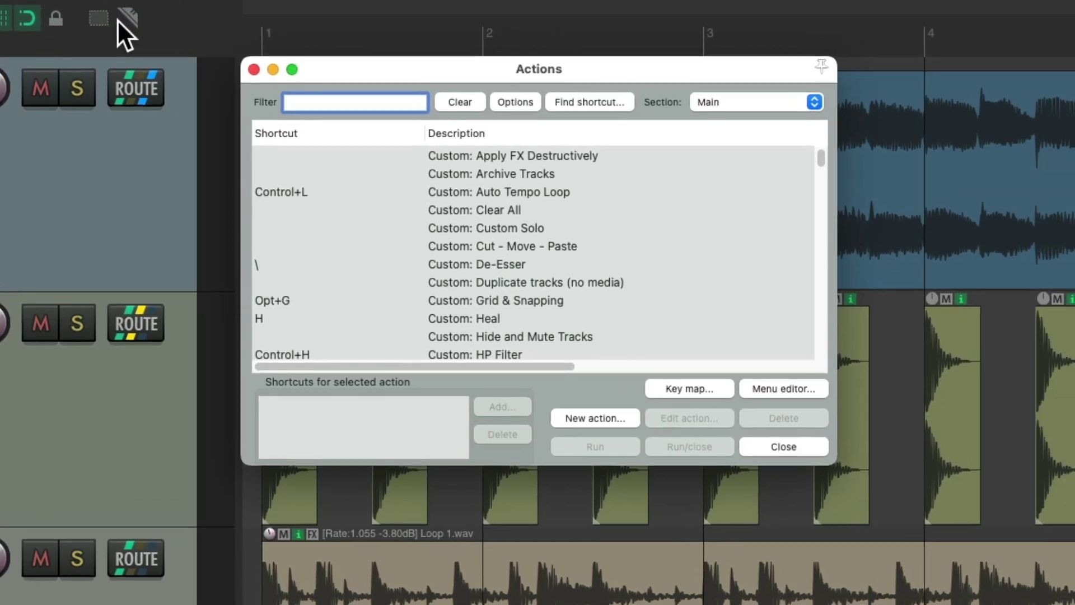
text(grid)
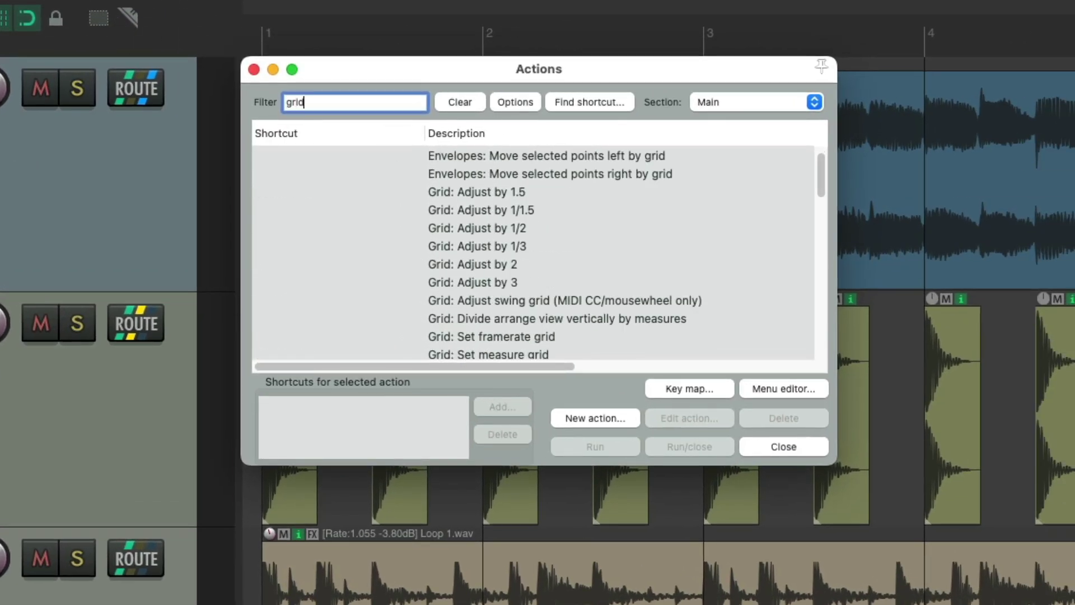
scroll(585, 226, down, 5)
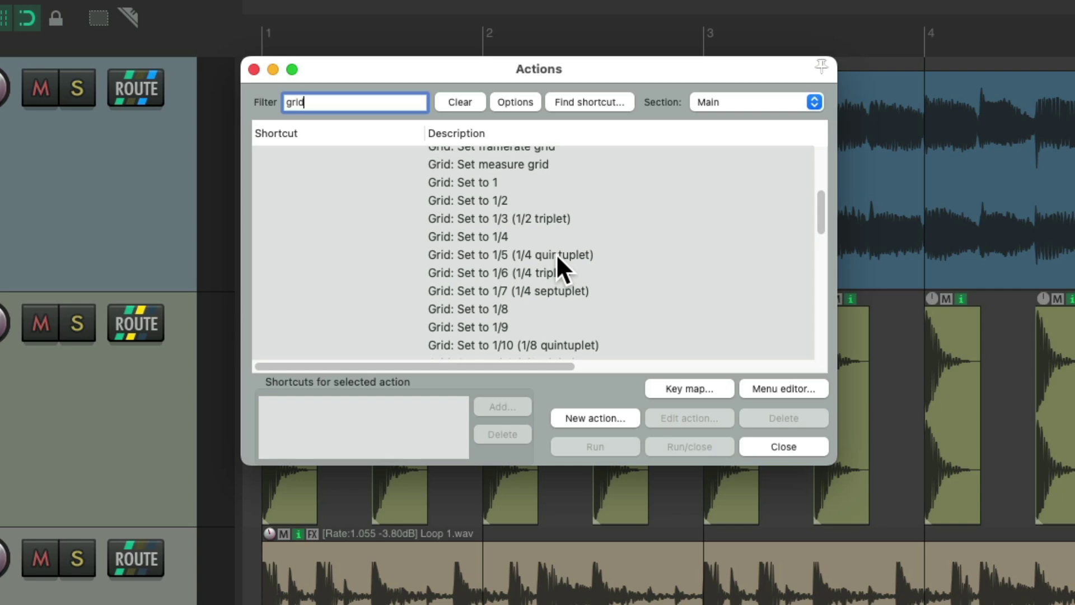
scroll(558, 258, up, 4)
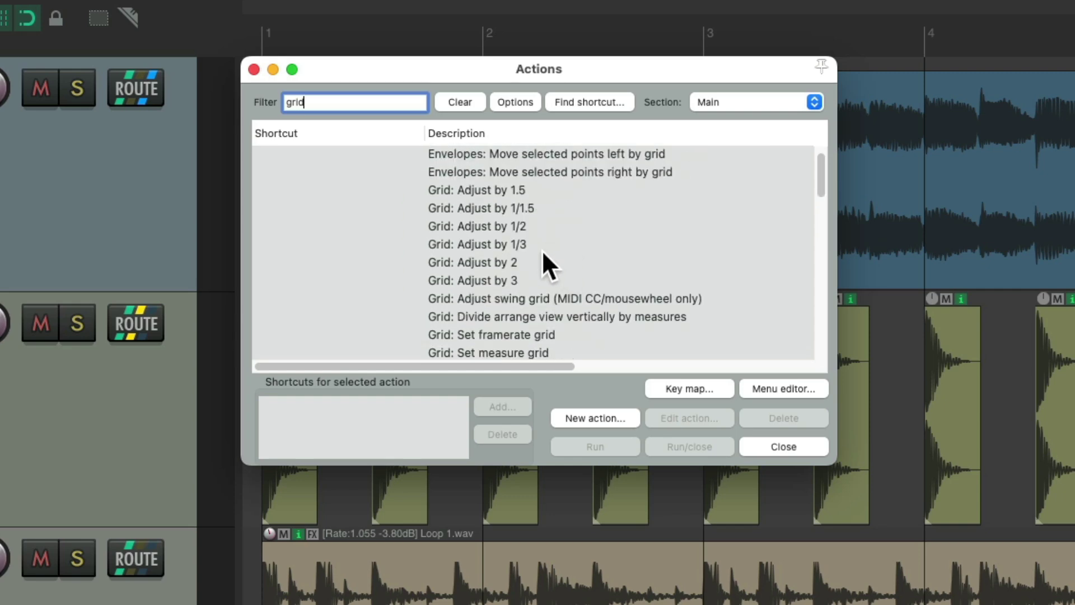
click(544, 227)
click(550, 262)
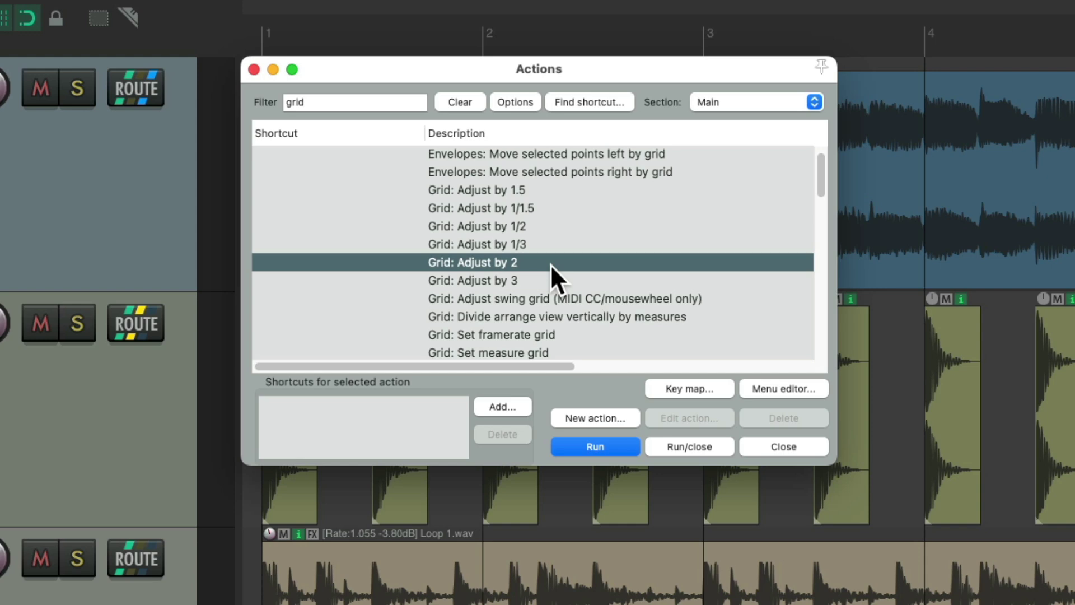
- Bind Ctrl+PageDown to Grid: Adjust by 1/2
click(546, 222)
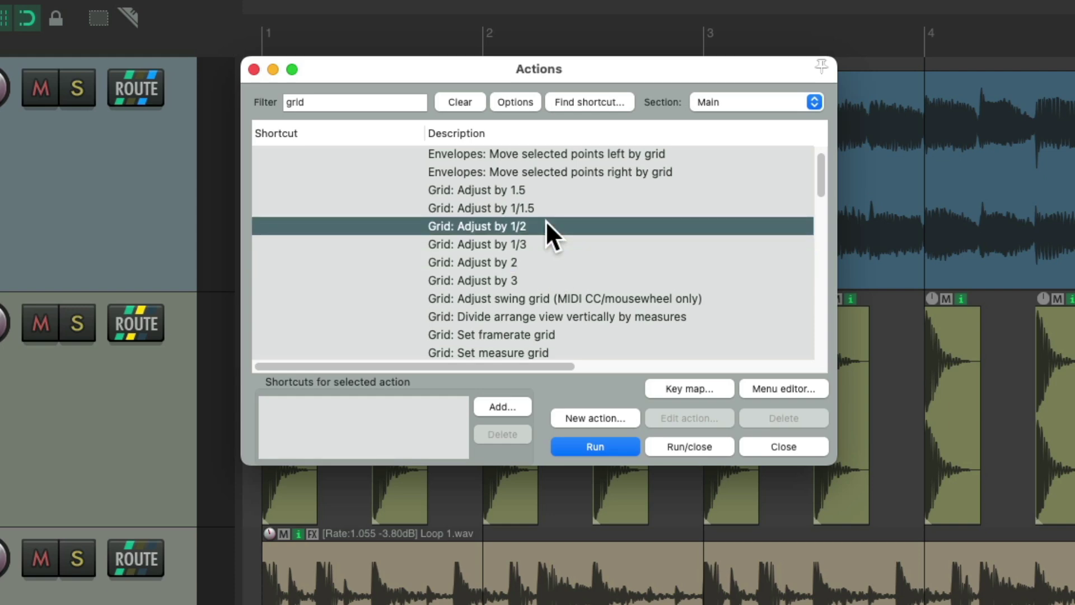
click(510, 406)
key(ctrl+Page_Down)
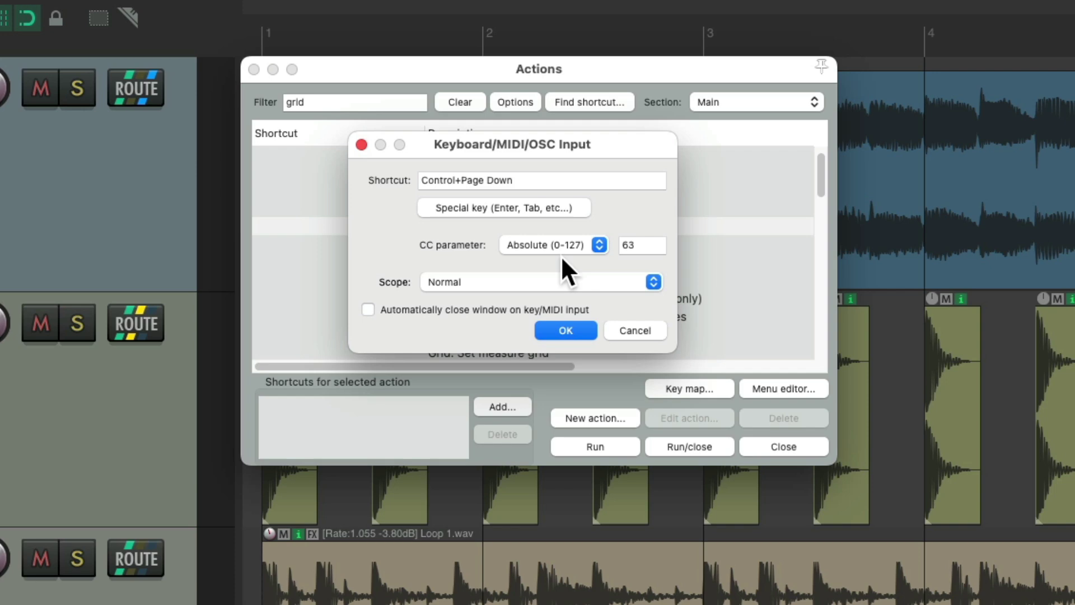
key(Return)
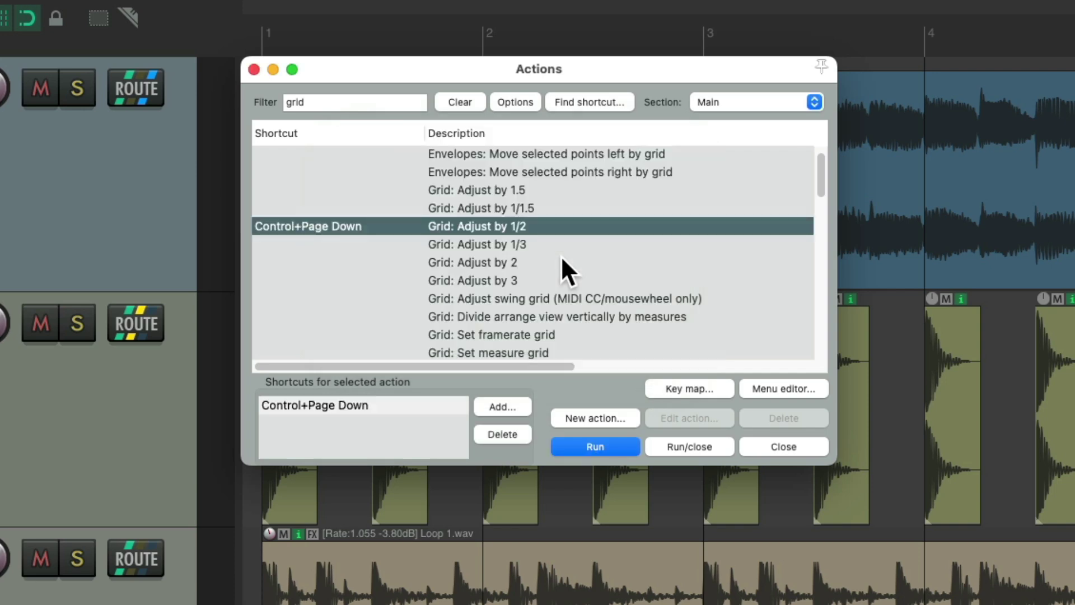
- Bind Ctrl+PageUp to Grid: Adjust by 2 and close the action list
click(538, 255)
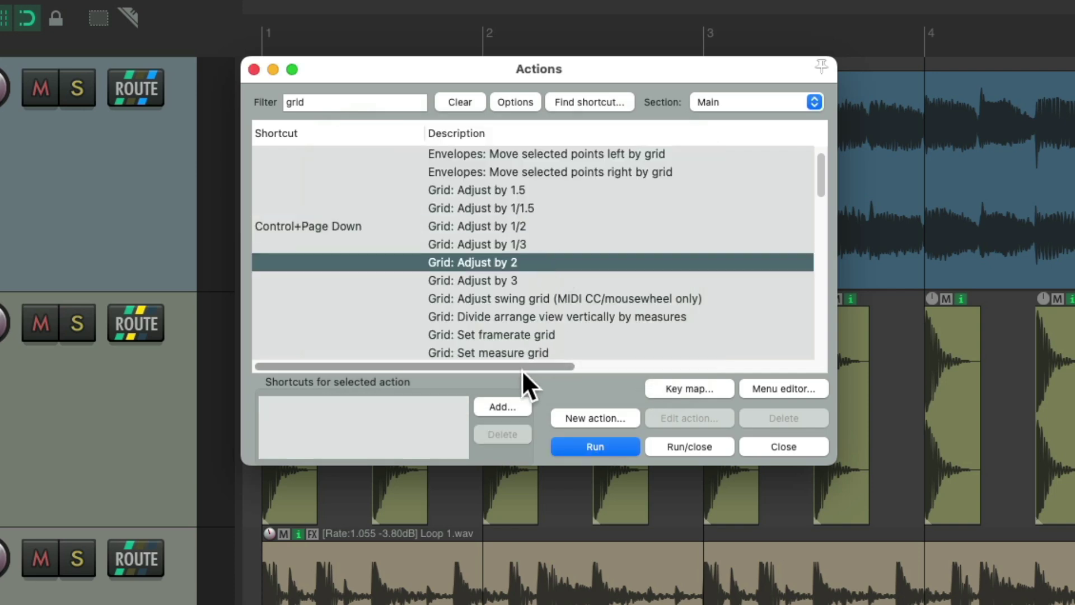
click(508, 406)
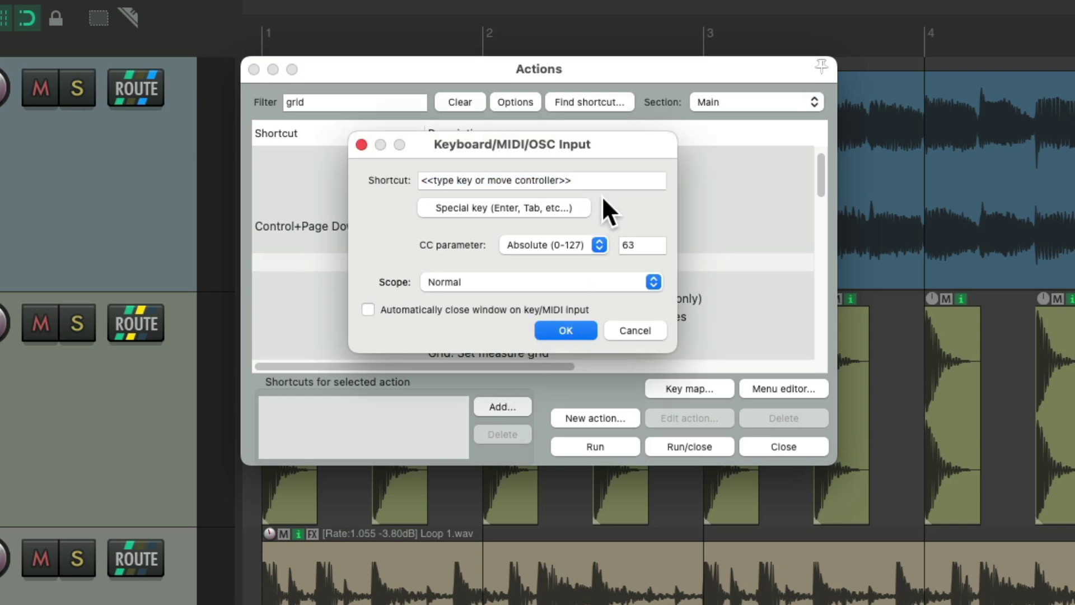
key(ctrl+Page_Up)
key(Return)
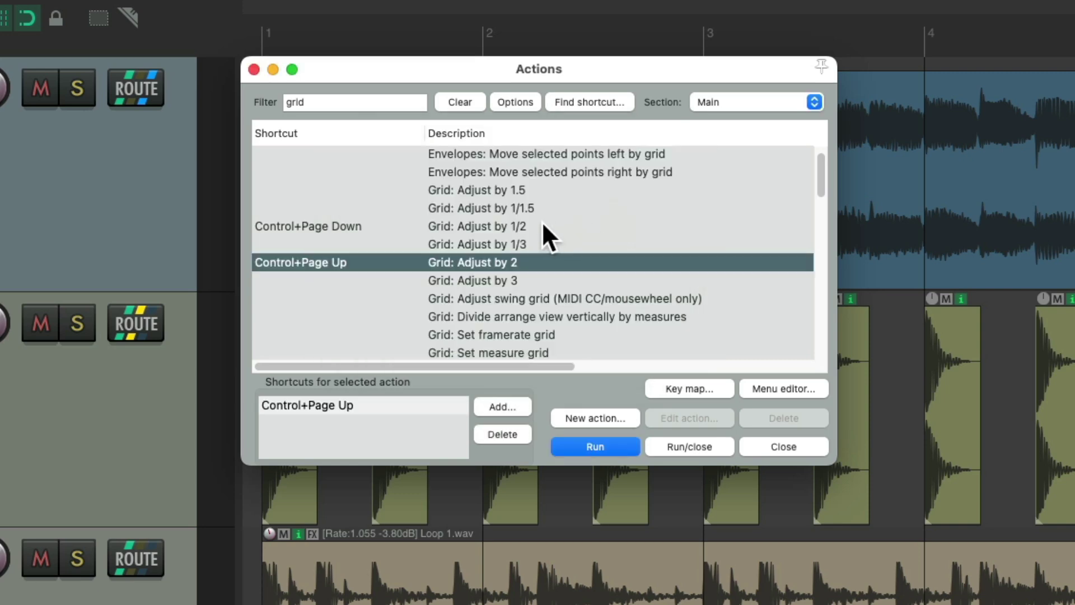
key(Escape)
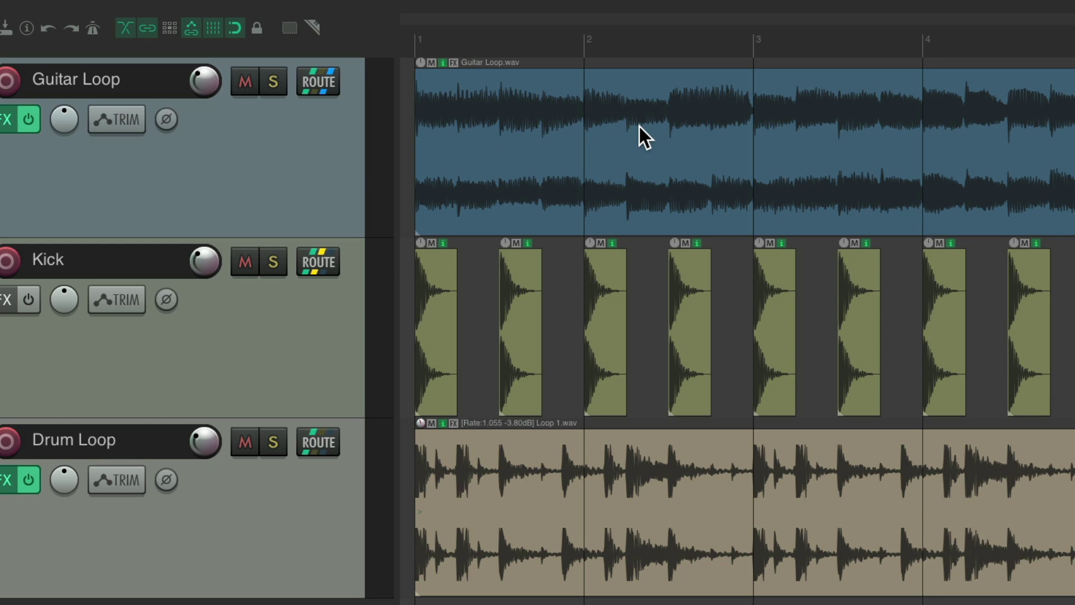
key(alt+g)
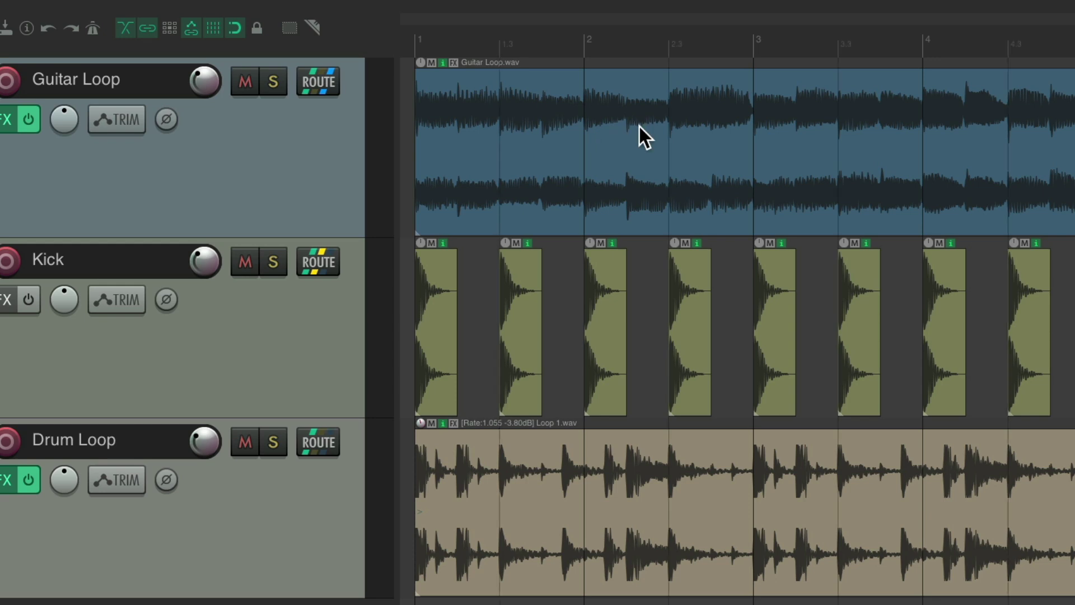
mouse_move(522, 109)
mouse_down()
mouse_move(678, 107)
mouse_move(537, 111)
mouse_up()
key(Escape)
key(alt+g)
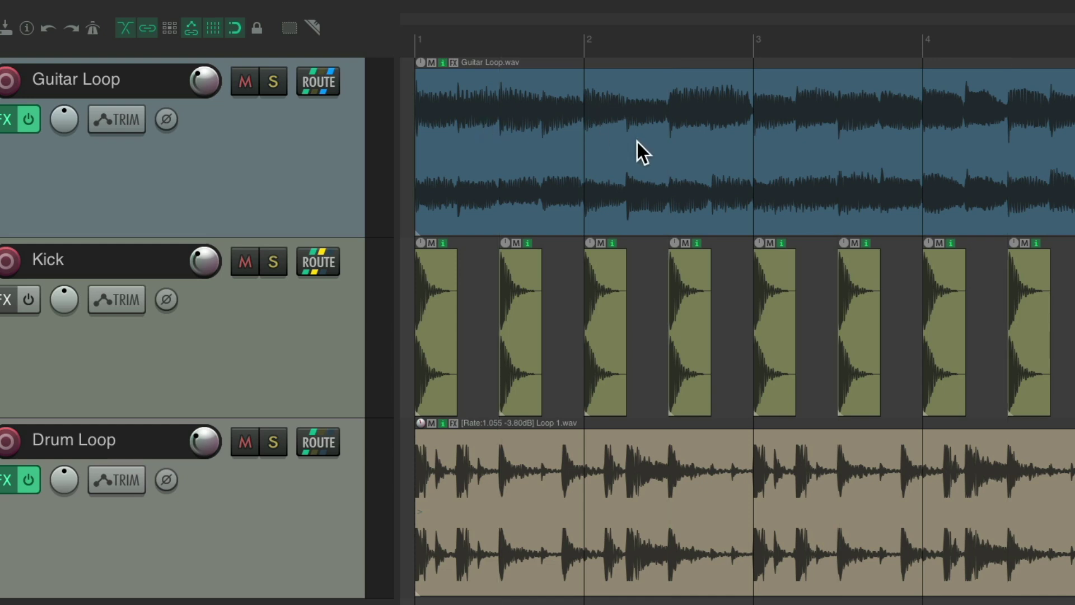
key(alt+g)
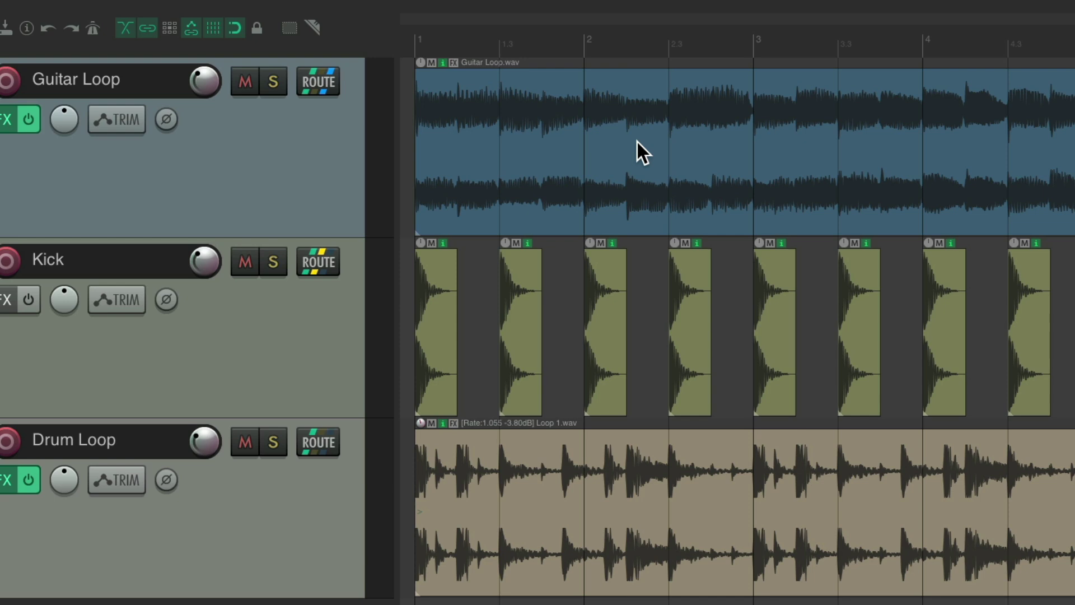
key(alt+g)
key(alt+g)
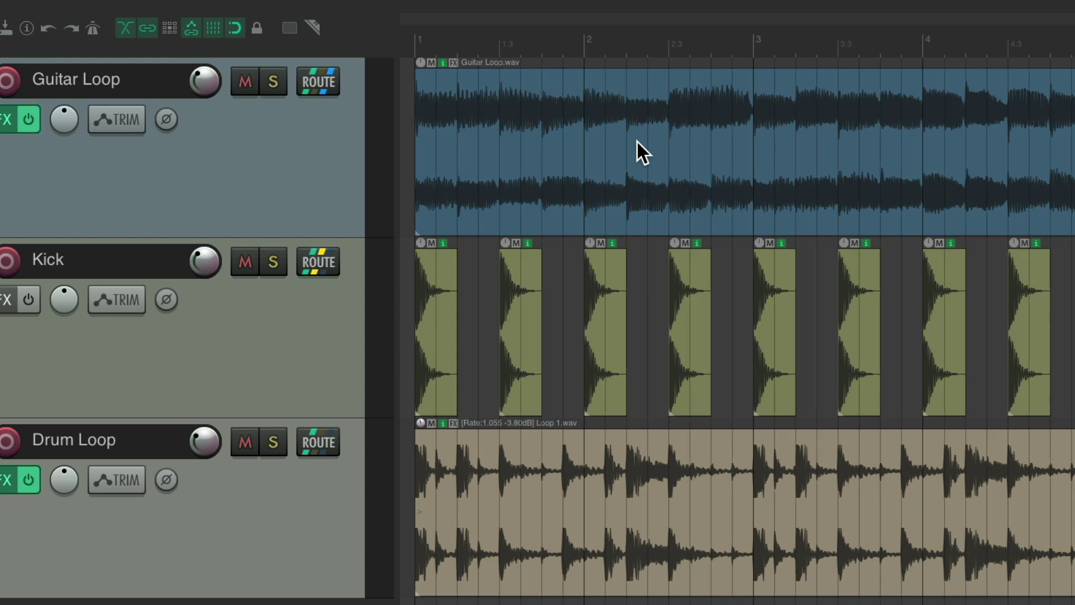
key(alt+g)
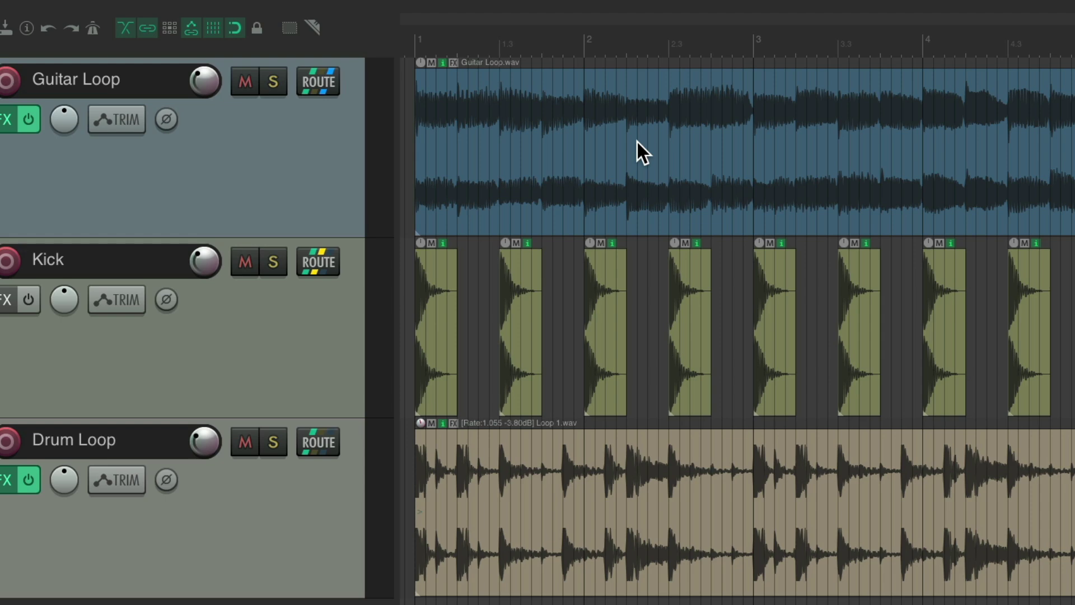
key(alt+g)
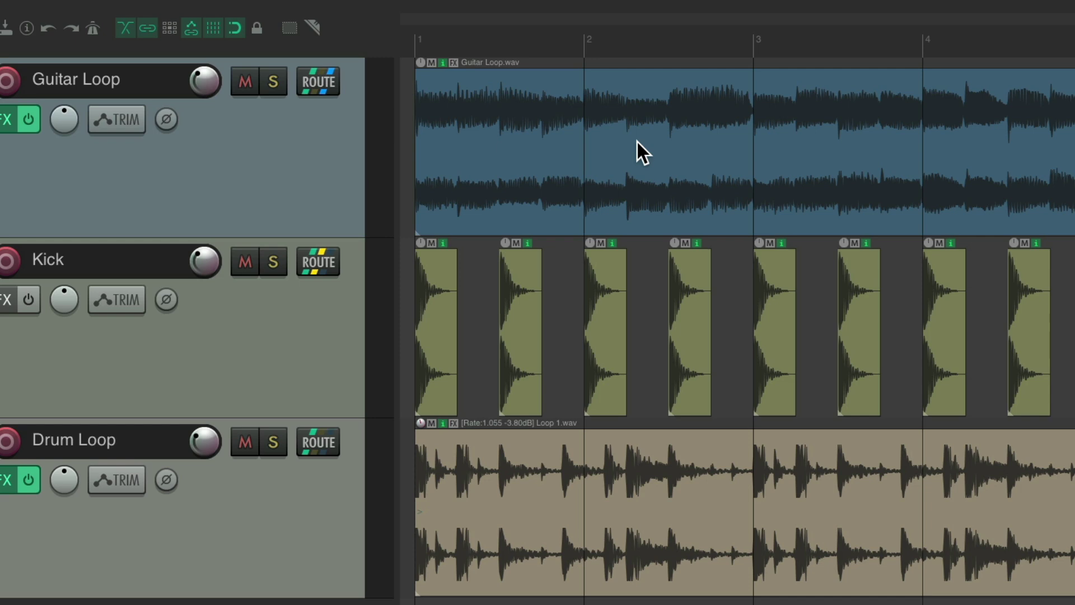
mouse_move(501, 104)
mouse_down()
mouse_move(613, 106)
mouse_move(514, 108)
mouse_up()
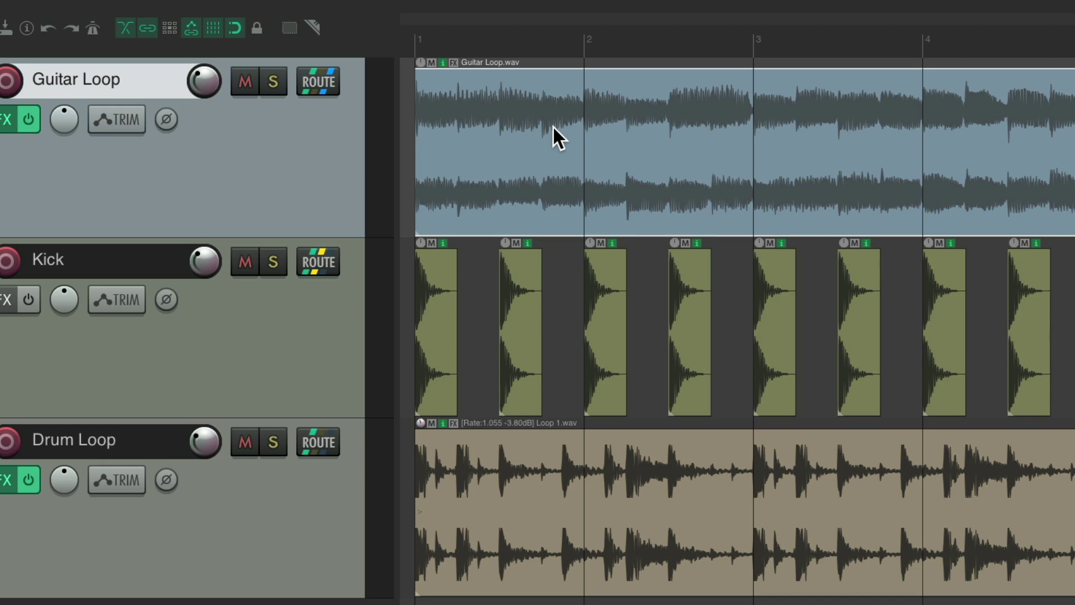
key(alt+g)
mouse_move(530, 119)
mouse_down()
mouse_move(612, 116)
mouse_move(538, 117)
mouse_move(552, 119)
mouse_up()
key(alt+g)
key(Escape)
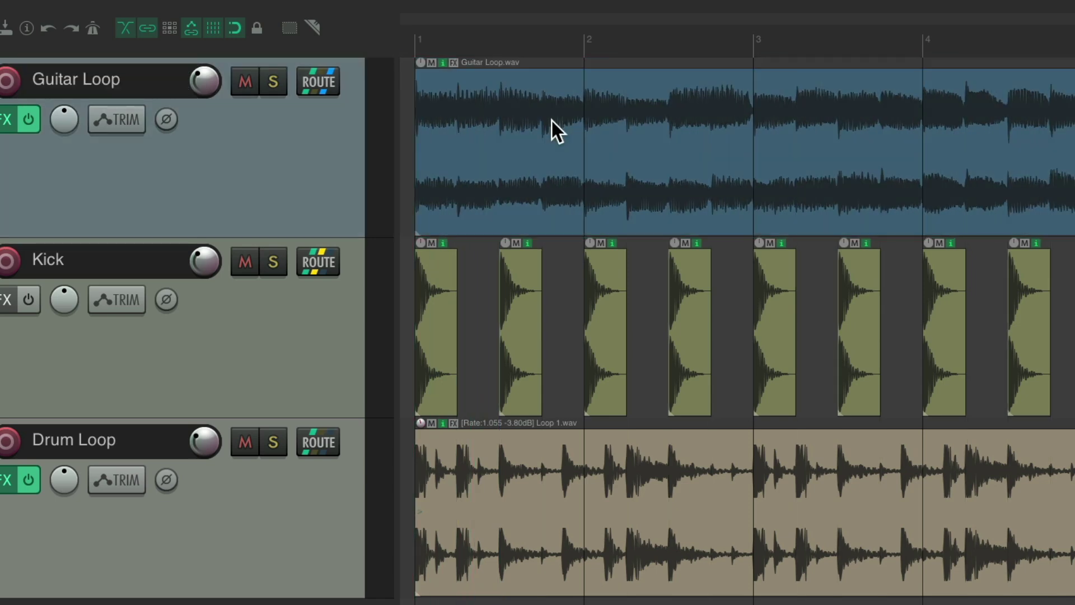